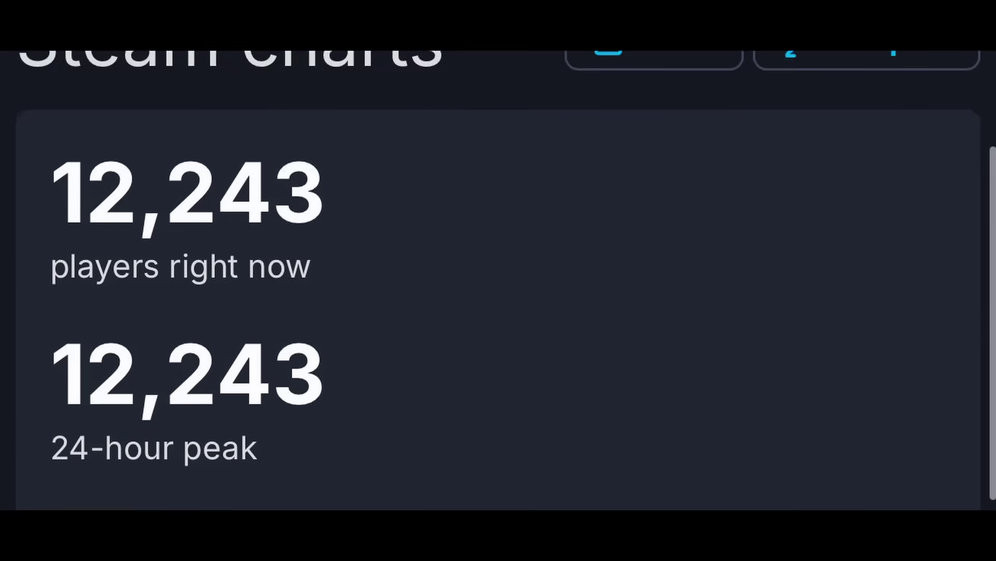
- Scroll down past the 12,243 current-player figures to the one-week player-count chart
scroll(499, 281, "down", 10)
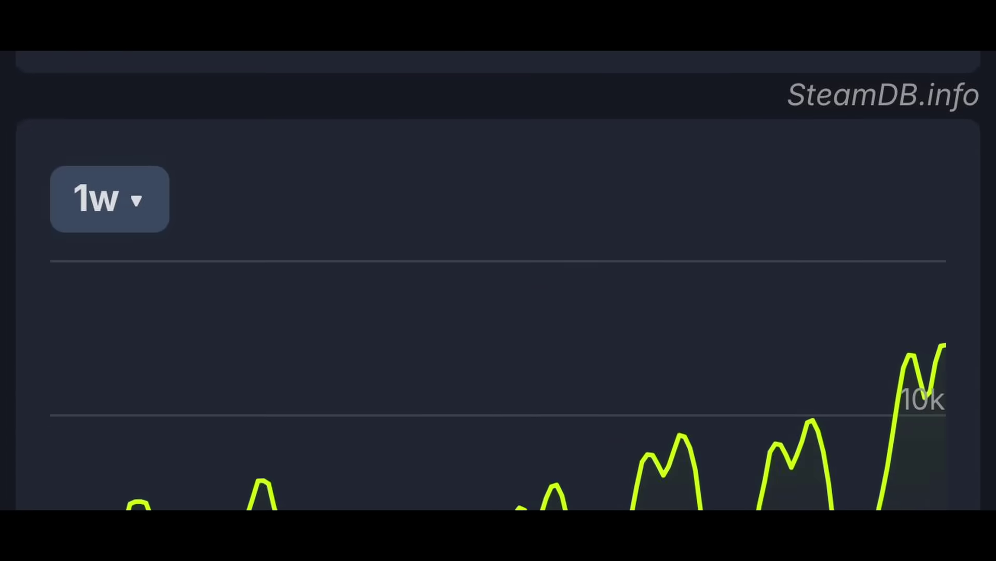
scroll(498, 280, "down", 1)
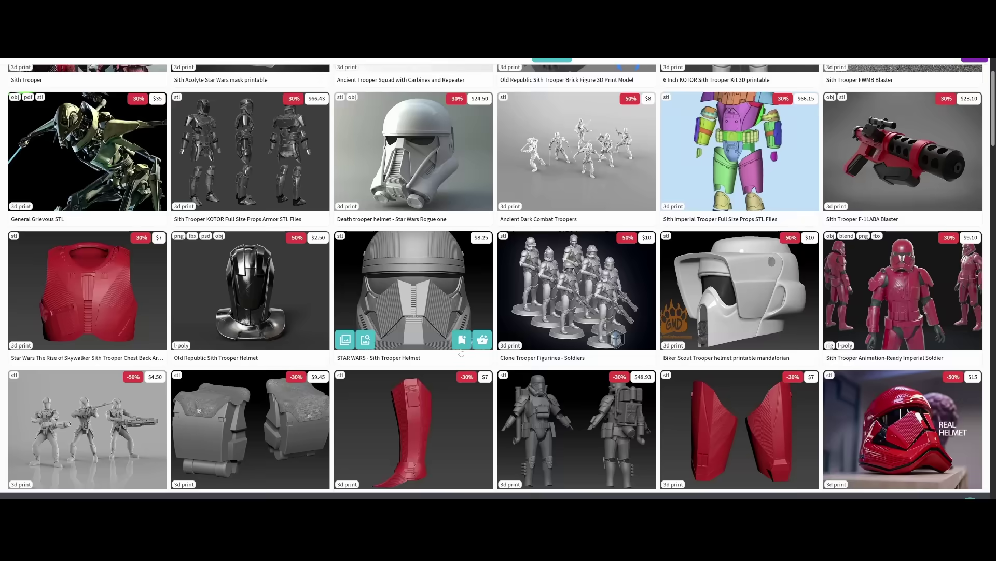
- Open the Sith Trooper Rigged And High Quality Blaster product page from the search results
scroll(461, 352, "down", 6)
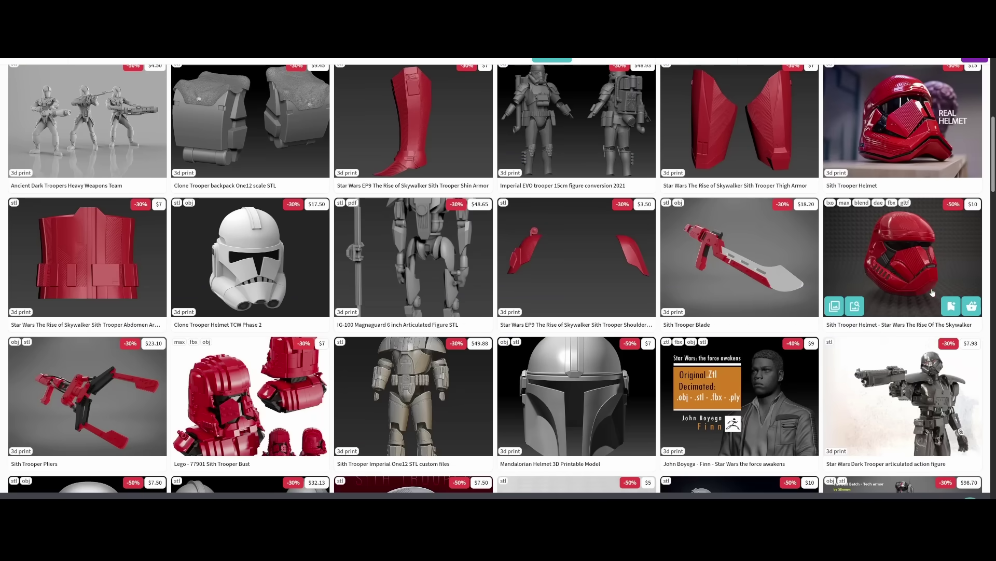
scroll(917, 267, "up", 10)
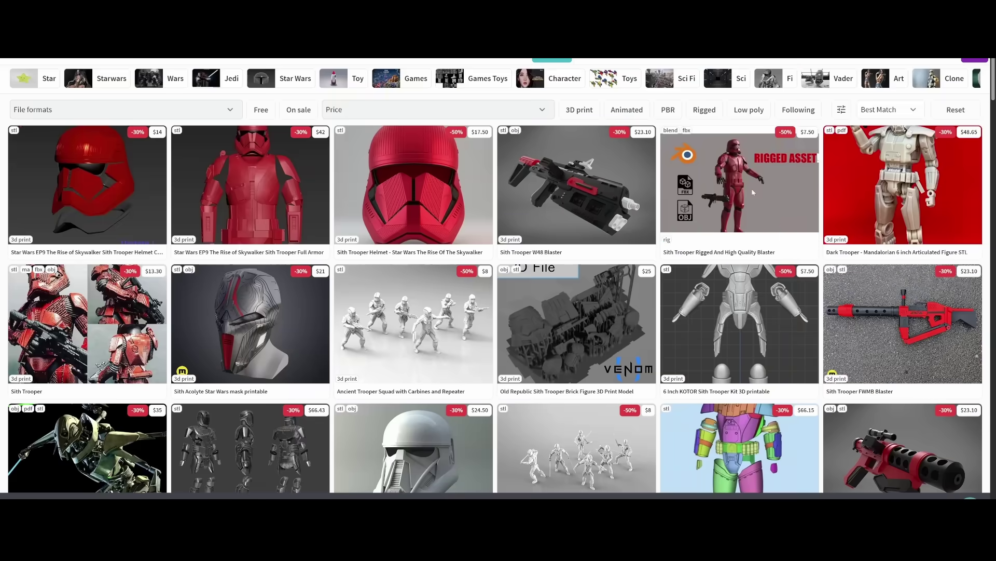
left_click(753, 192)
- Browse the model's third preview video and fourth preview image in the gallery
scroll(302, 403, "down", 2)
scroll(302, 403, "up", 1)
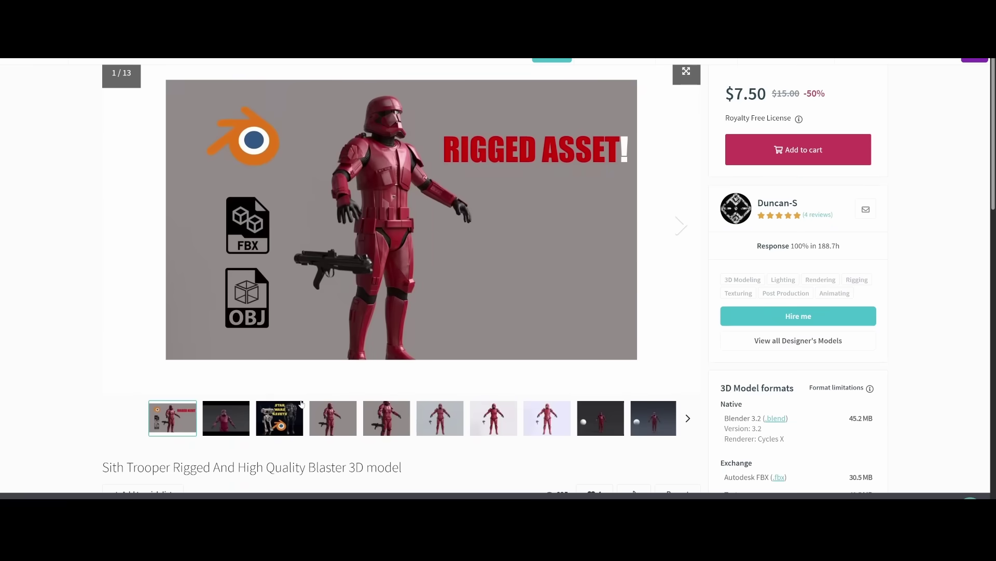
left_click(293, 423)
left_click(335, 424)
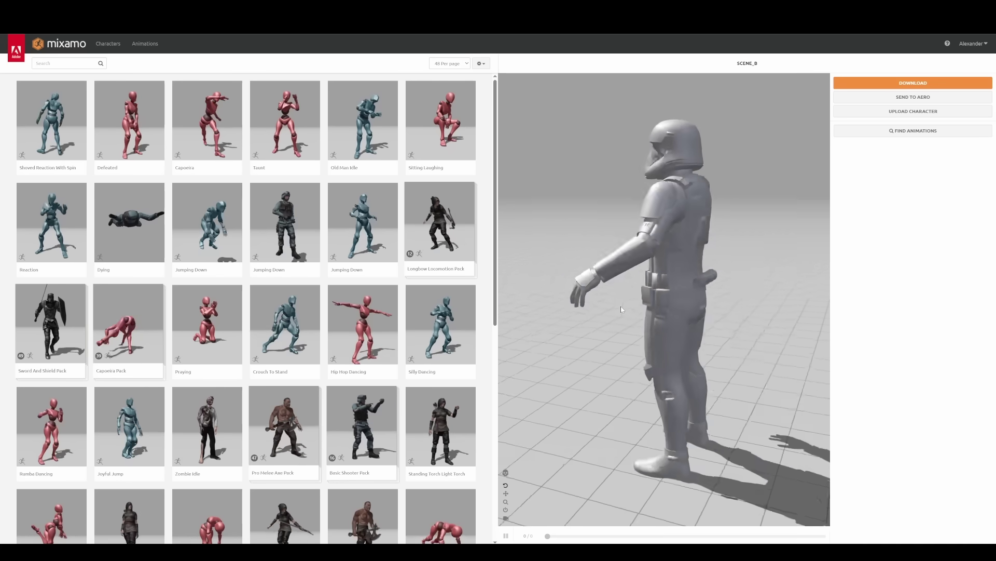
- Orbit the grey trooper about 180° in the Mixamo preview to see its back
left_click_drag(622, 310, 825, 263)
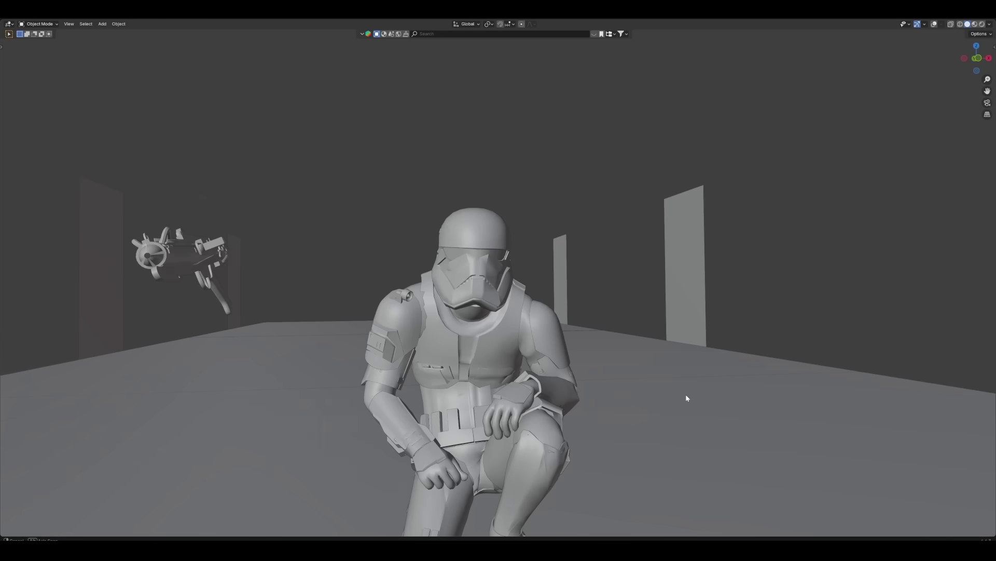
- Dolly in on the crouching trooper until his head and chest fill the viewport
scroll(686, 397, "up", 5)
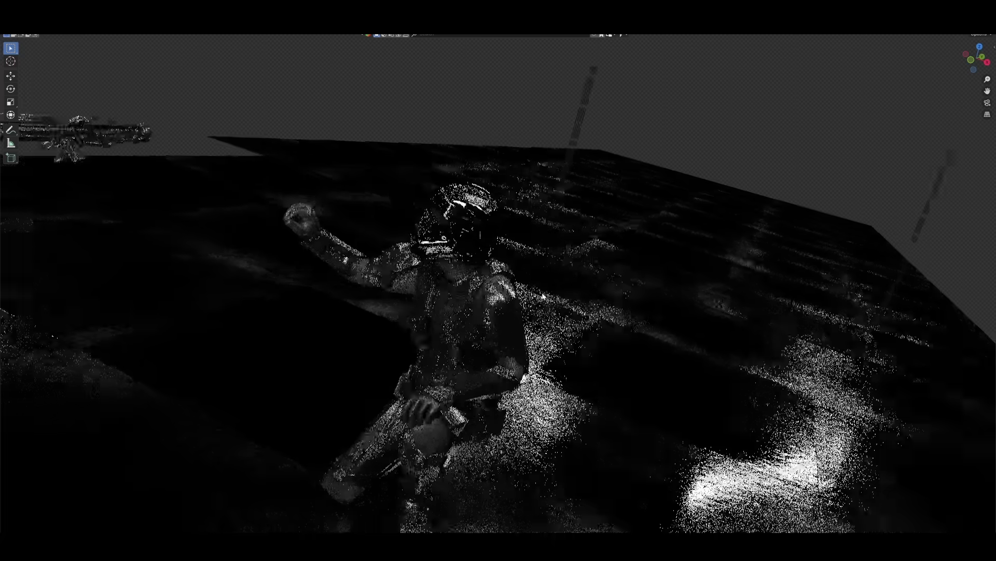
- Check the helmet through the scene camera and reposition the tall area light beside the trooper
middle_click_drag(306, 349, 600, 396)
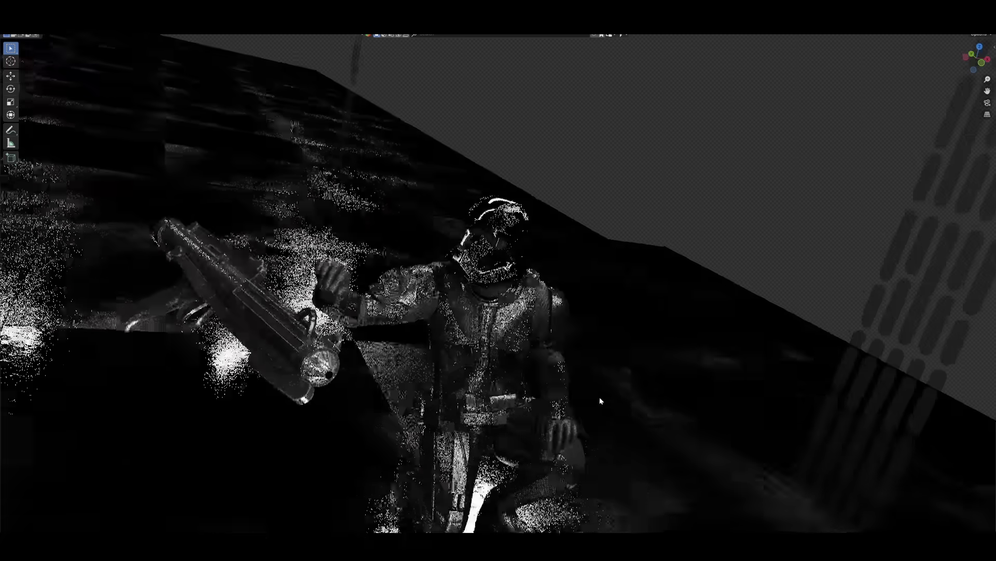
key("KP_0")
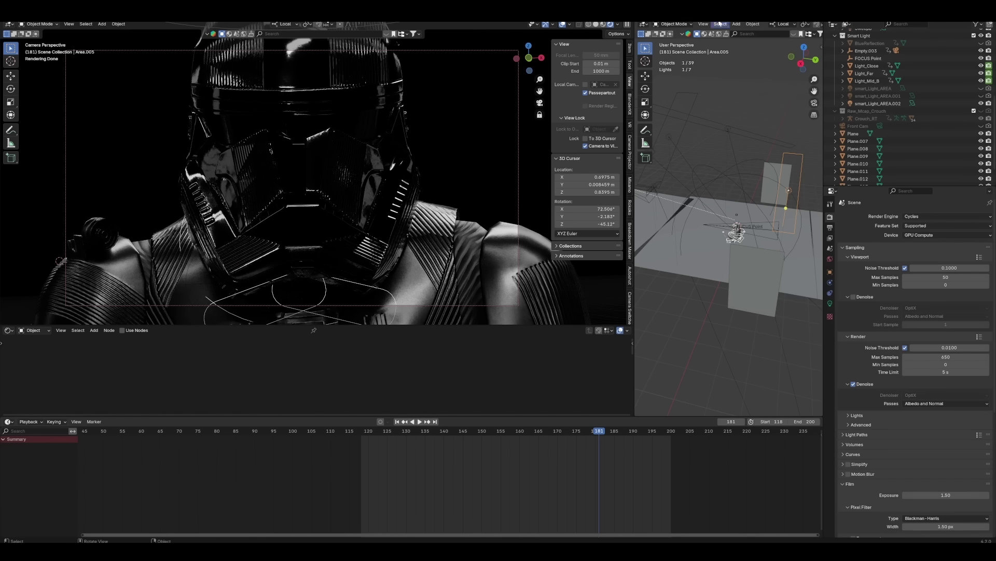
key("ctrl+space")
key("g")
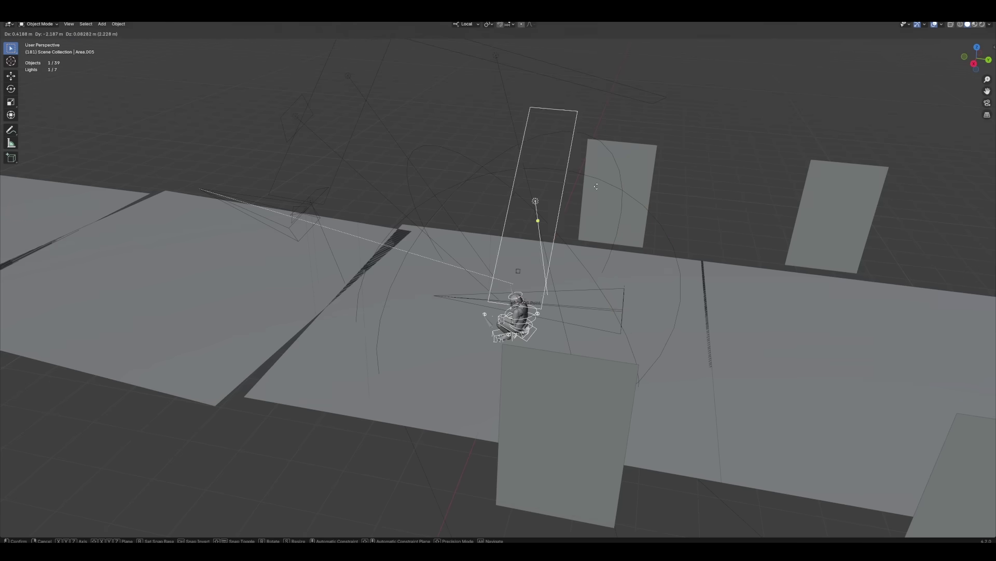
scroll(669, 135, "down", 4)
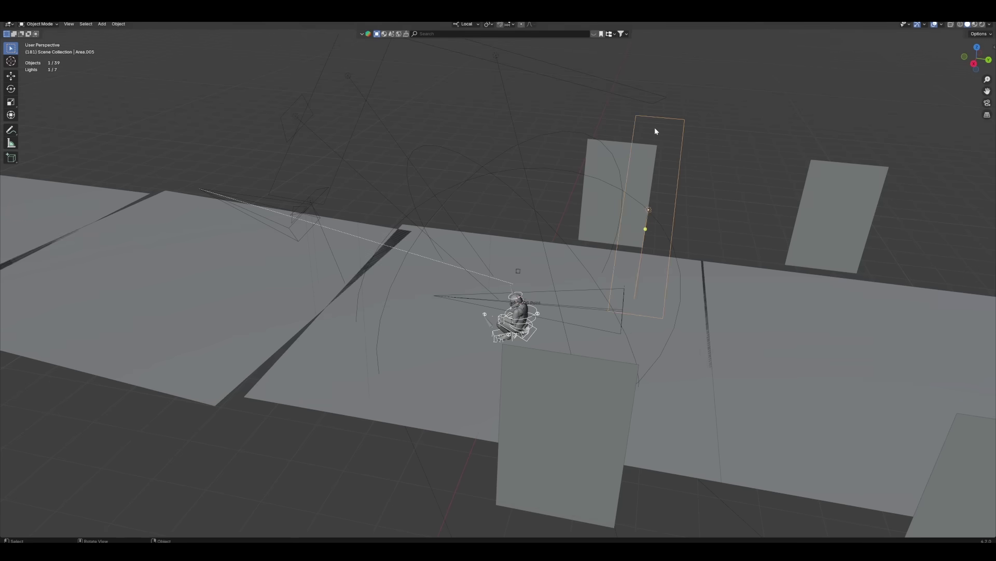
key("ctrl+space")
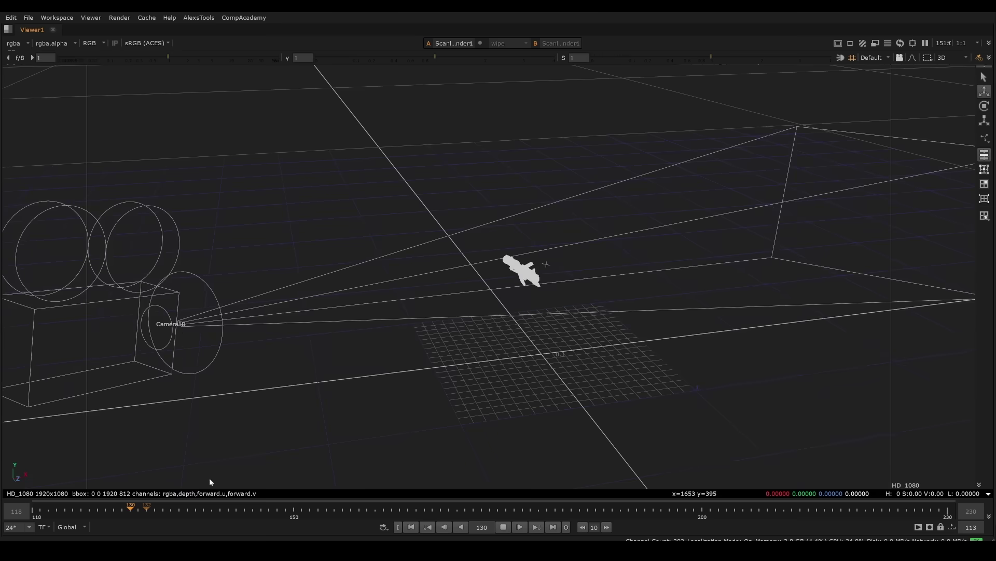
- Orbit Nuke's 3D Viewer around the ReadGeo gun geometry and Camera10
left_click_drag(545, 317, 730, 323, "ctrl")
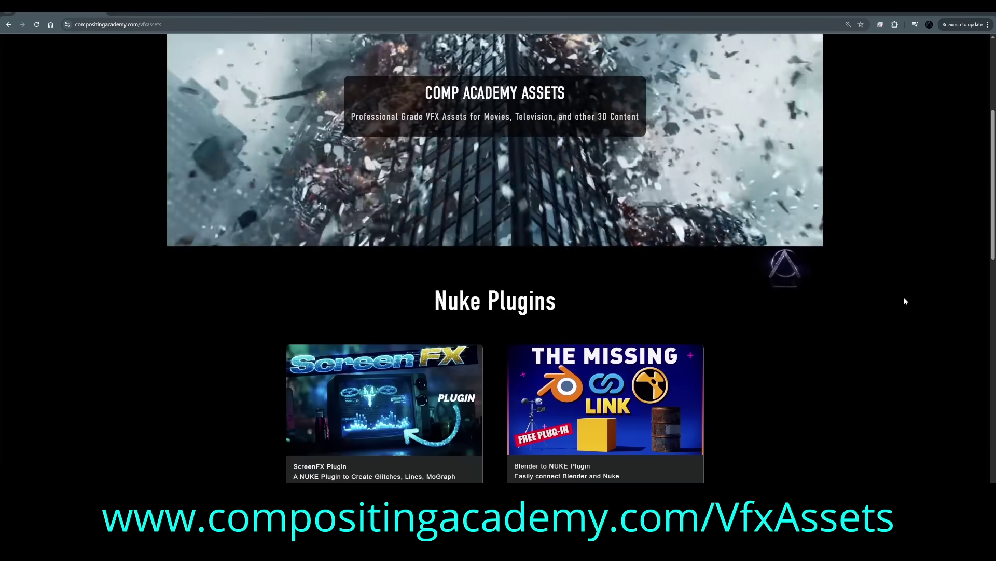
scroll(383, 336, "down", 4)
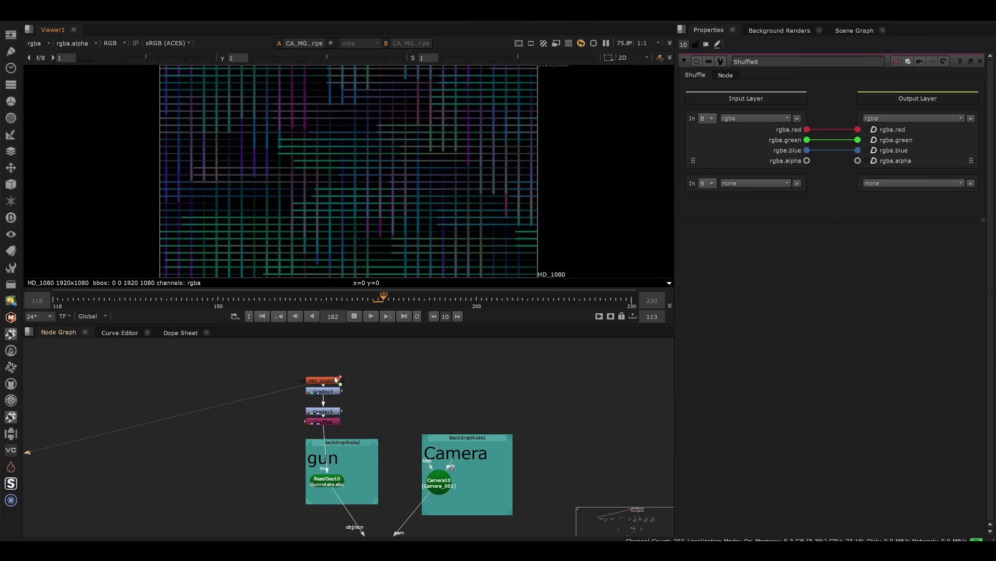
- Open CA_MG_GridDrips1's settings and view the Grade15 and Shuffle8 outputs
scroll(335, 379, "up", 3)
double_click(311, 398)
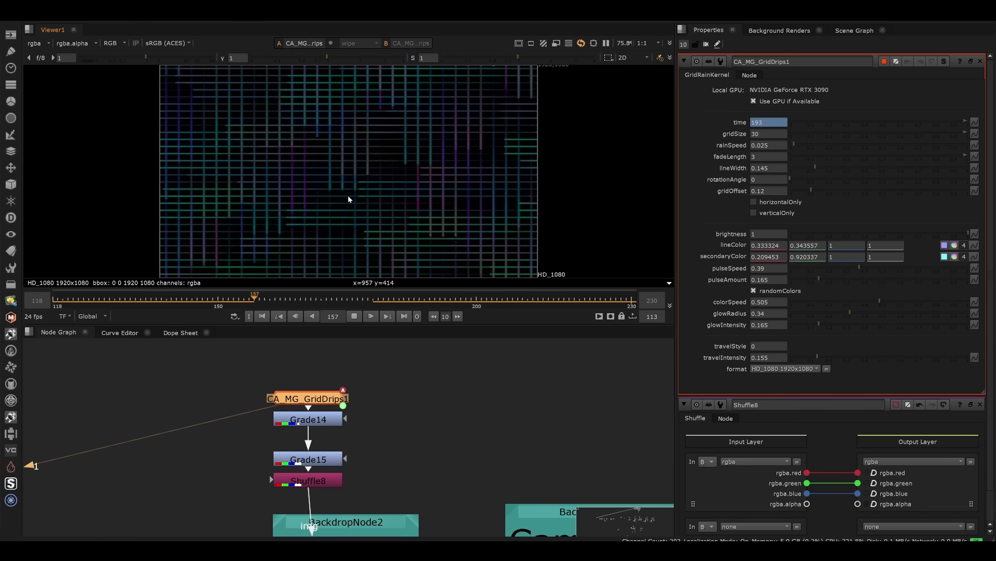
left_click(309, 458)
key("1")
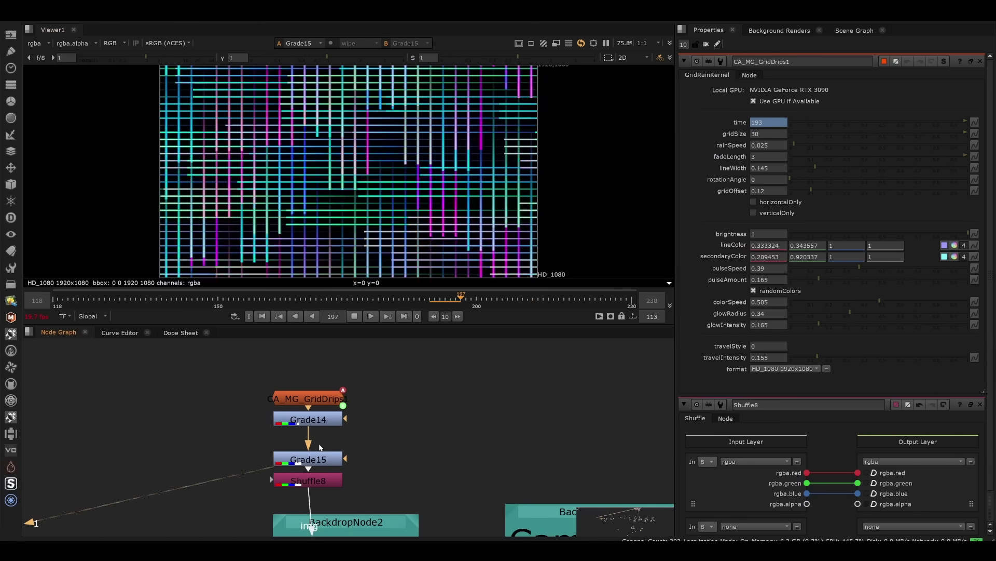
left_click(312, 480)
key("1")
- View the Read21 gun render with the Viewer maximized
scroll(405, 490, "down", 2)
middle_click_drag(405, 490, 443, 294)
scroll(339, 394, "up", 2)
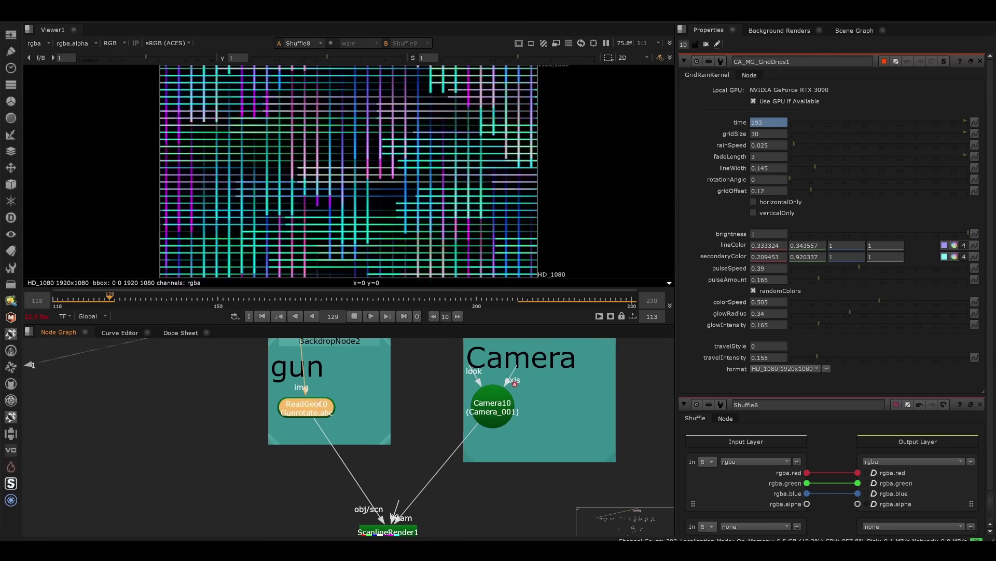
middle_click_drag(395, 449, 387, 356)
left_click(375, 494)
key("1")
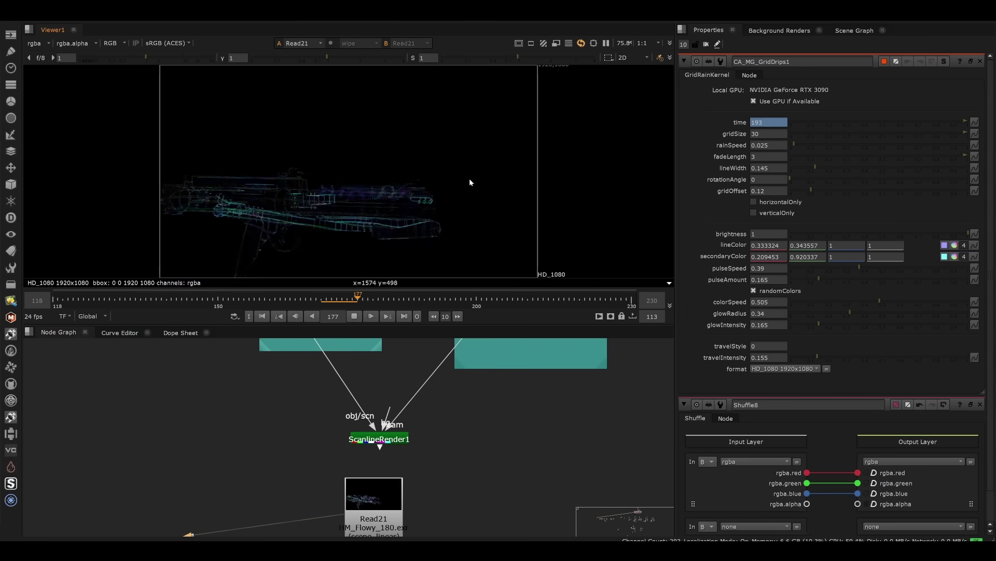
key("space")
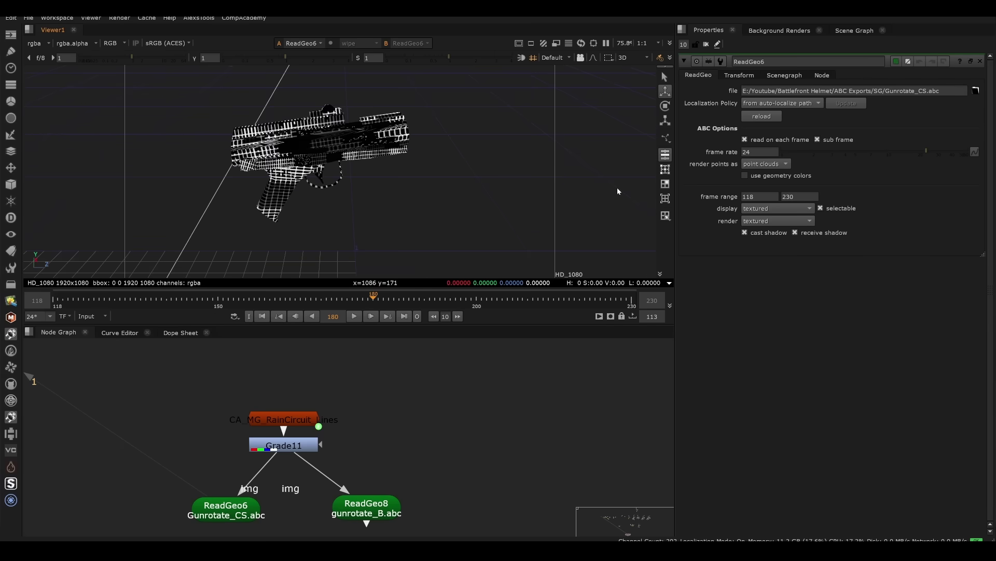
- Orbit the Gunrotate_CS.abc gun in 3D and scrub frames around 125 to watch it animate
left_click_drag(376, 158, 357, 124, "ctrl")
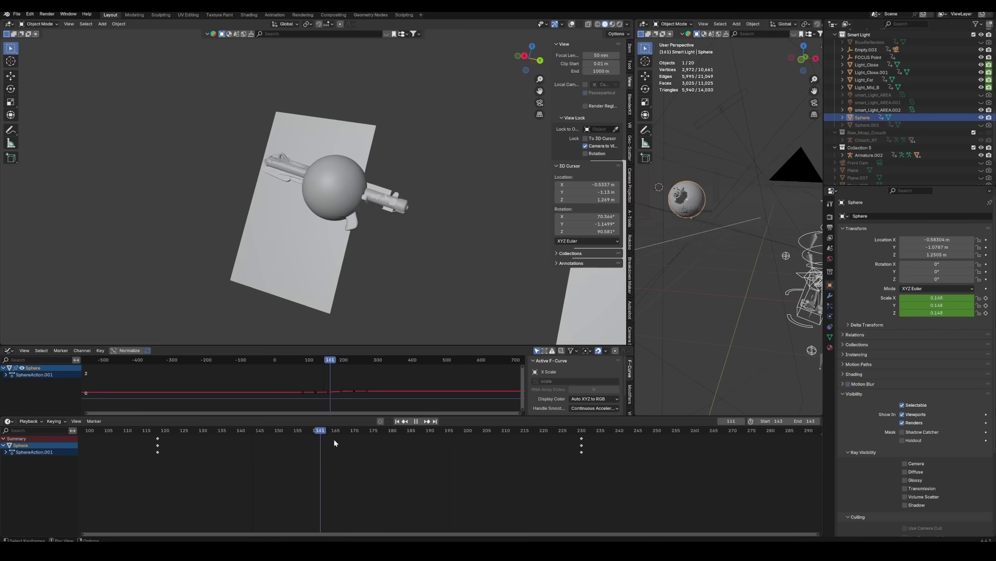
left_click_drag(334, 438, 275, 451)
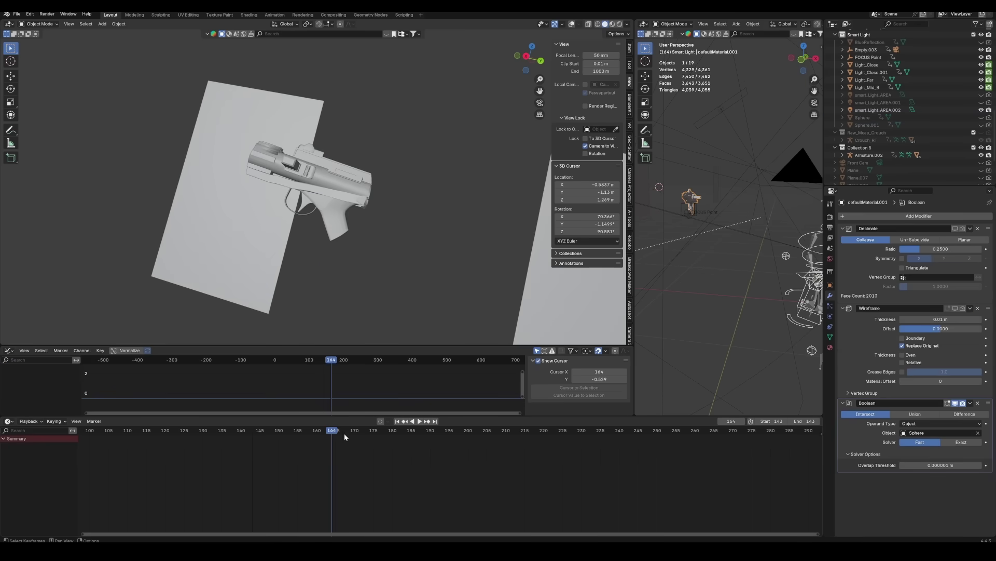
left_click_drag(332, 431, 161, 435)
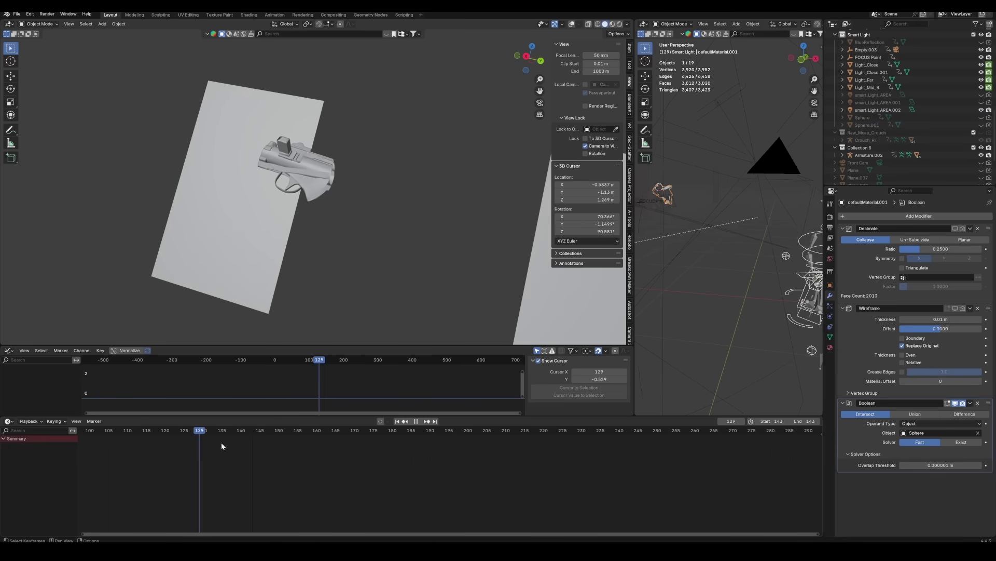
left_click_drag(222, 446, 521, 462)
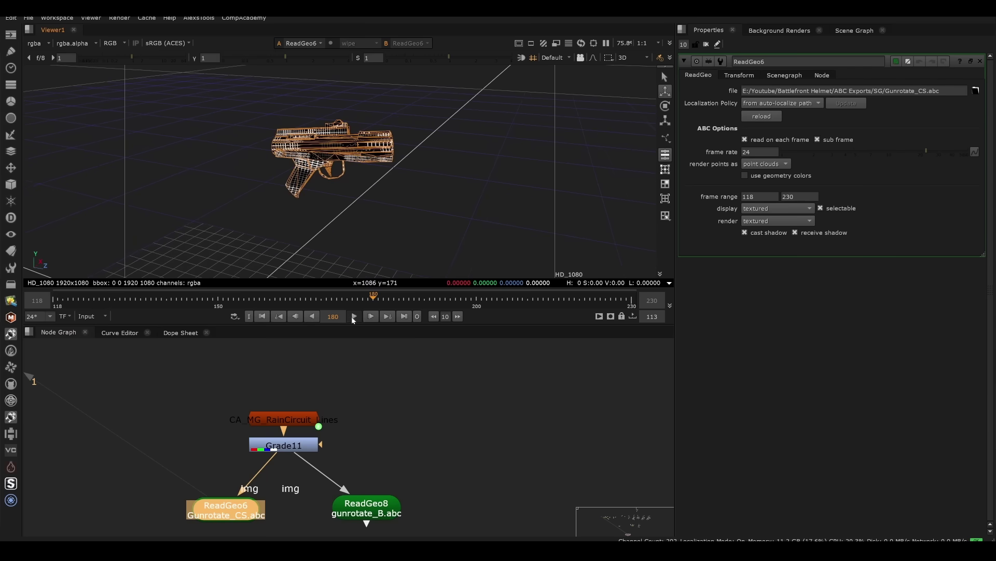
- Play back the Grade11 RainCircuit lines pattern in a full-window Viewer
left_click(354, 316)
key("space")
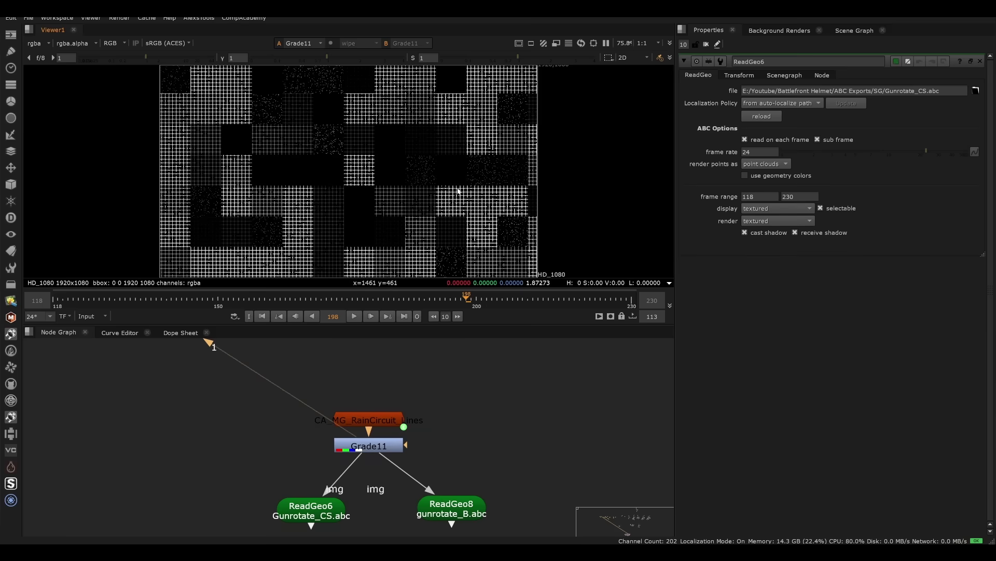
key("space")
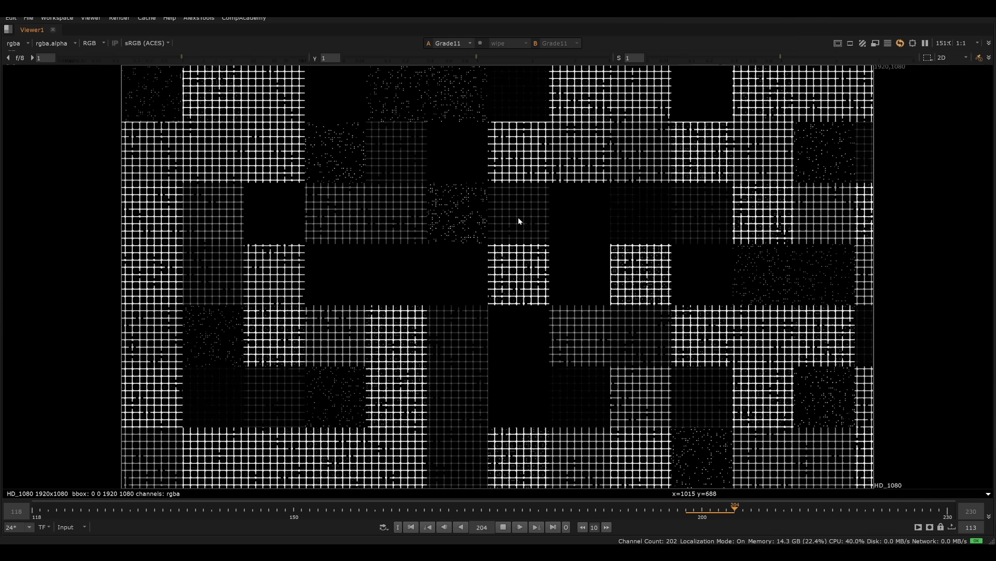
- Switch the Viewer to the Read24 gun render and maximize it again
key("space")
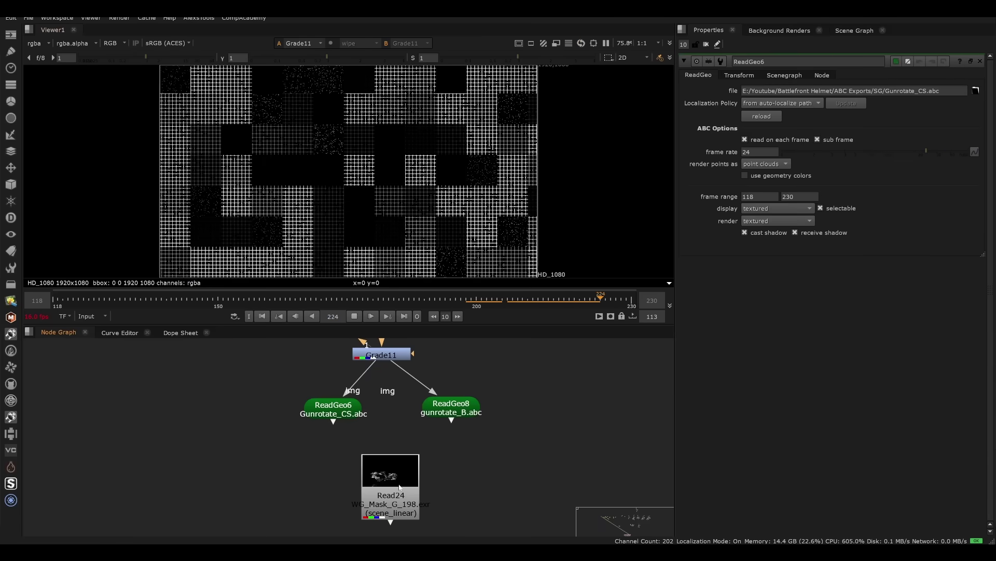
key("1")
key("space")
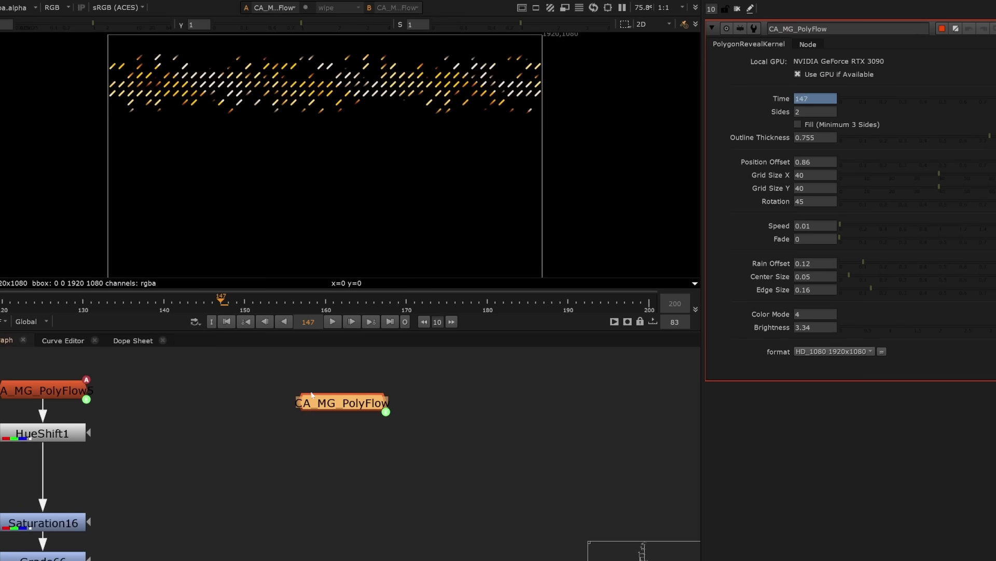
- Pan to the CA_MG_PolyFlow node and play its hue-shifted line pattern animation
middle_click_drag(321, 402, 243, 405)
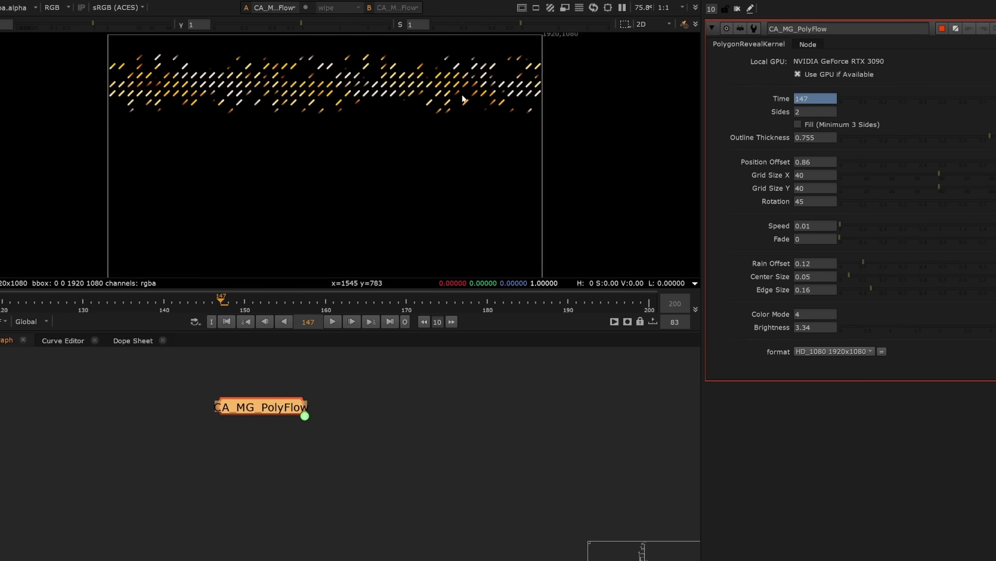
scroll(464, 99, "up", 2)
scroll(457, 207, "down", 1)
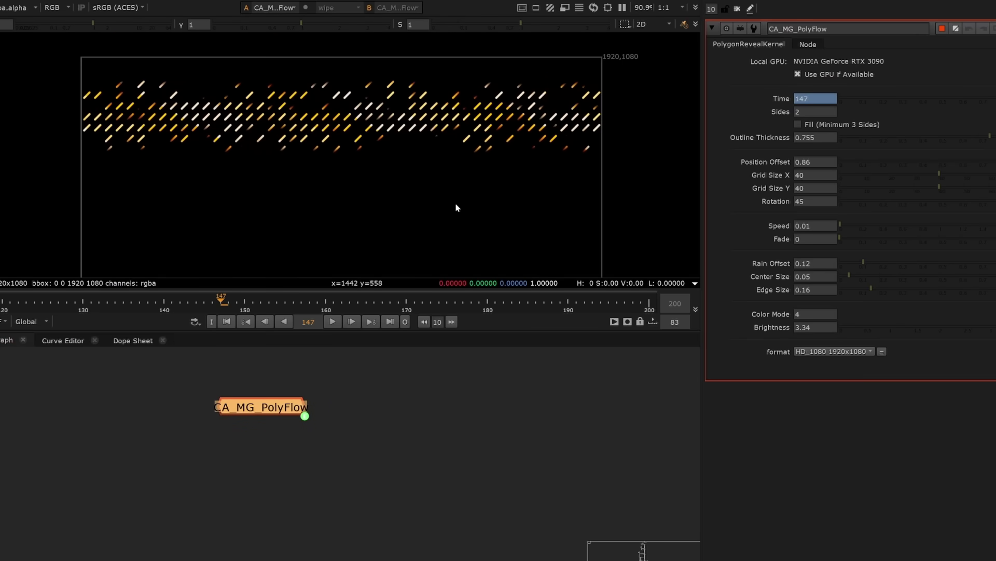
left_click(332, 322)
scroll(356, 196, "down", 2)
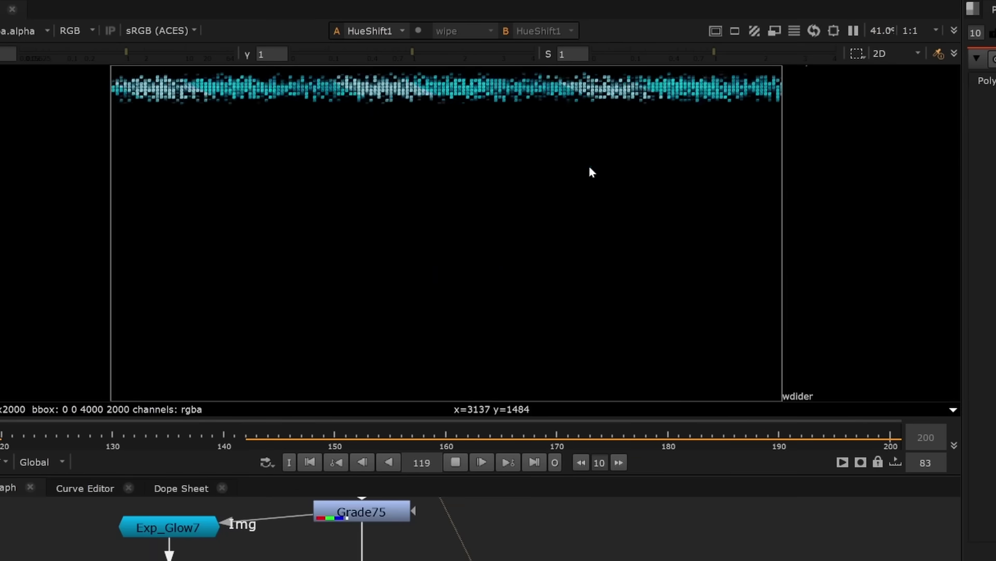
key("1")
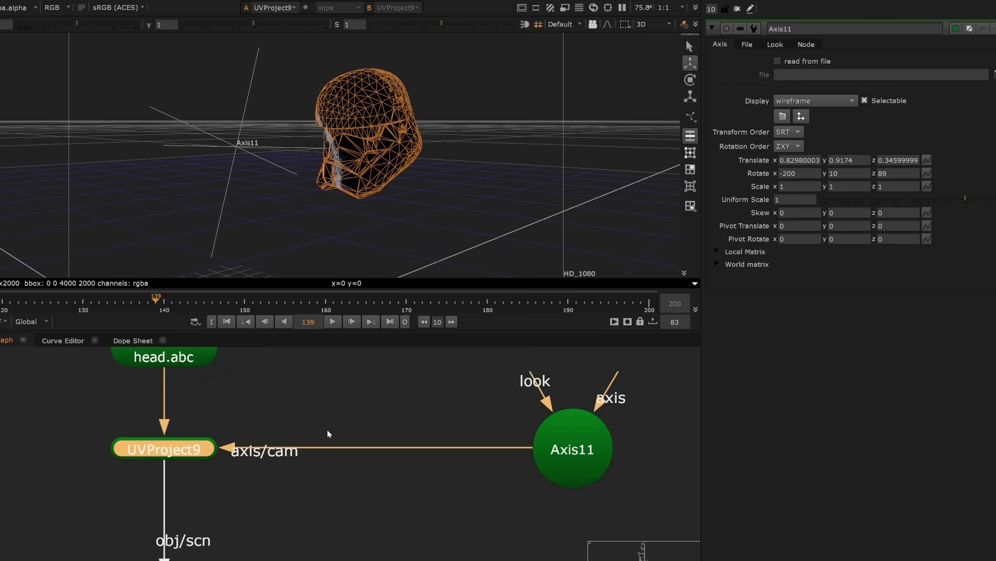
- Orbit the 3D viewer around the ReadGeo19 helmet head projection to inspect it from other angles
scroll(328, 433, "down", 2)
middle_click_drag(383, 425, 553, 470)
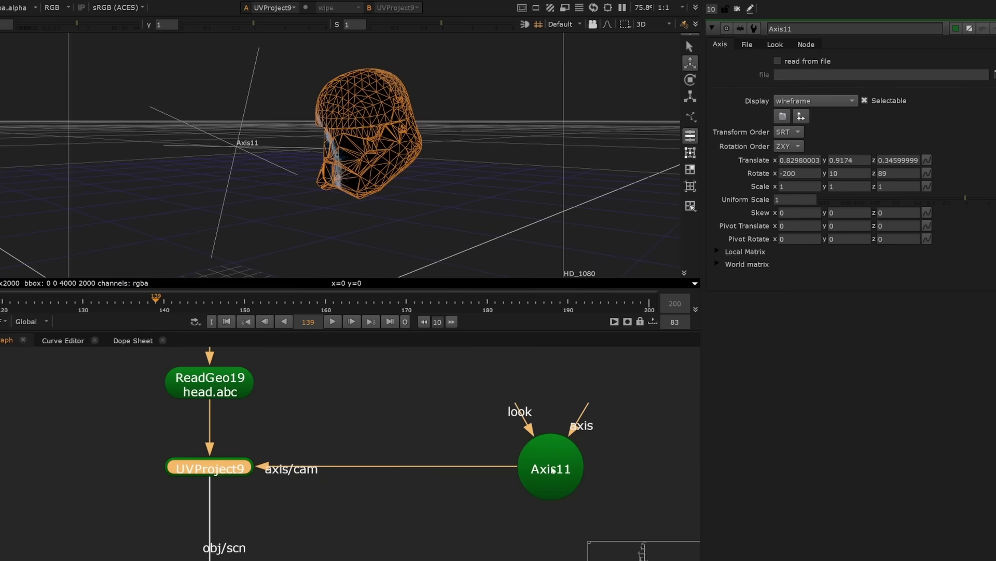
left_click_drag(405, 233, 254, 162, "ctrl")
left_click_drag(341, 134, 296, 122, "ctrl")
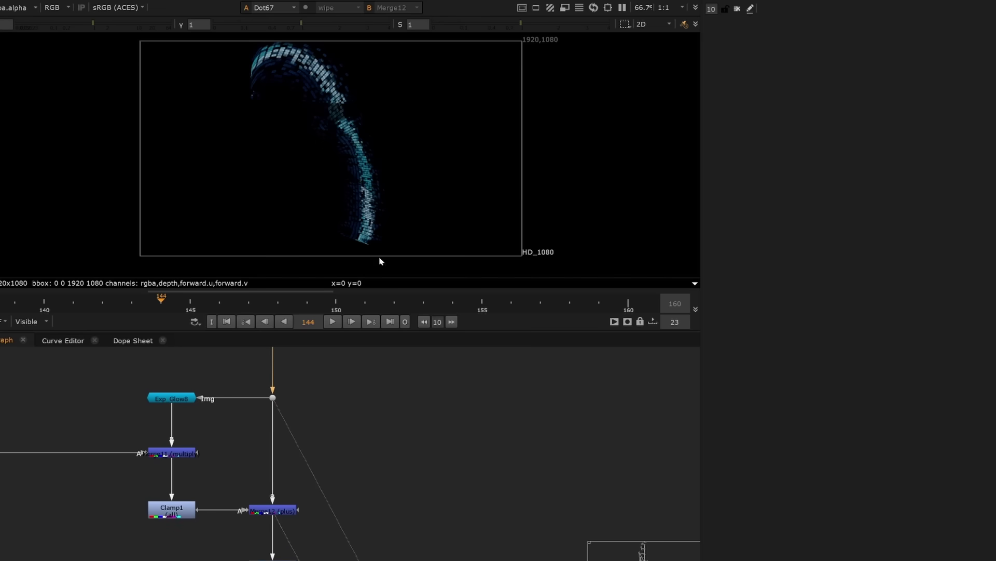
- Select the Exp_Glow27 glow node and the Merge64 multiply node to view the glow pass
scroll(340, 152, "up", 3)
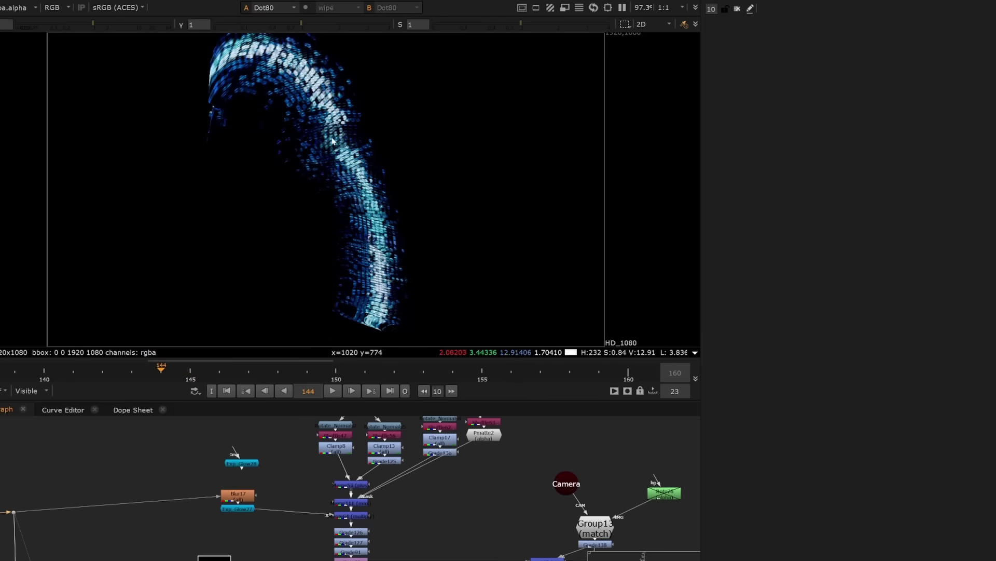
scroll(252, 511, "up", 3)
left_click(252, 515)
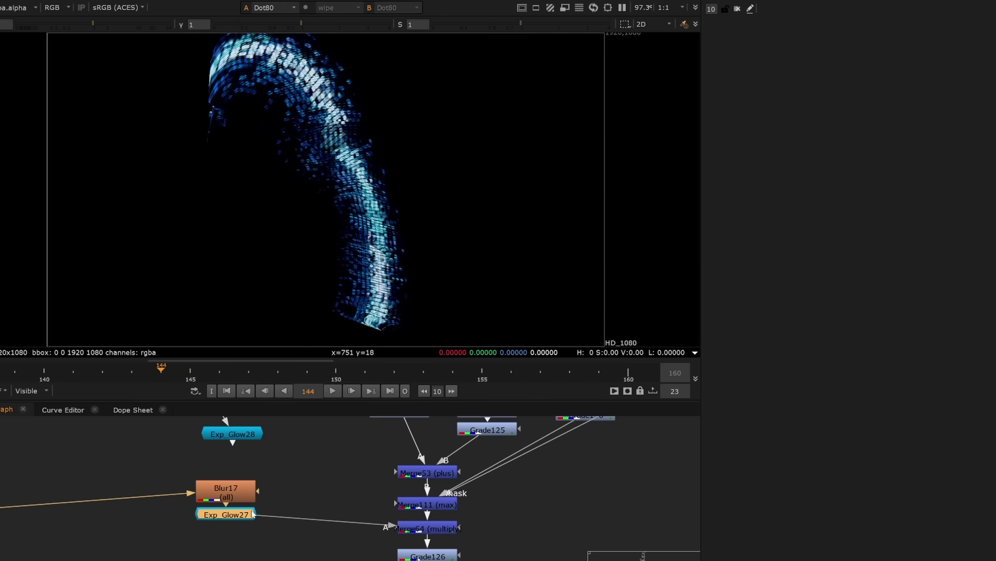
left_click(463, 528)
middle_click_drag(463, 528, 309, 530)
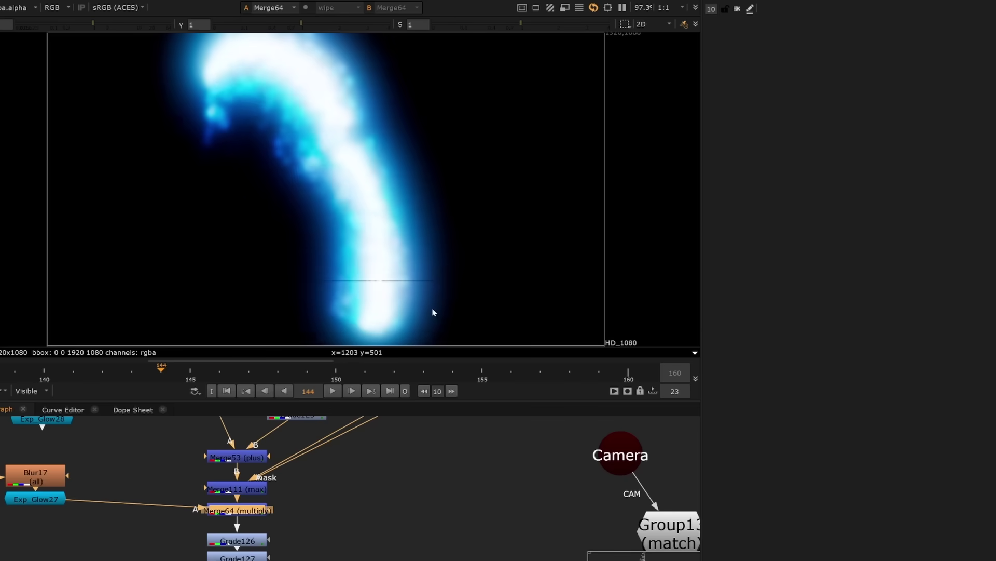
- Toggle nodes to show the blue-lit helmet render, then the full red trooper composite
key("d")
scroll(241, 463, "down", 3)
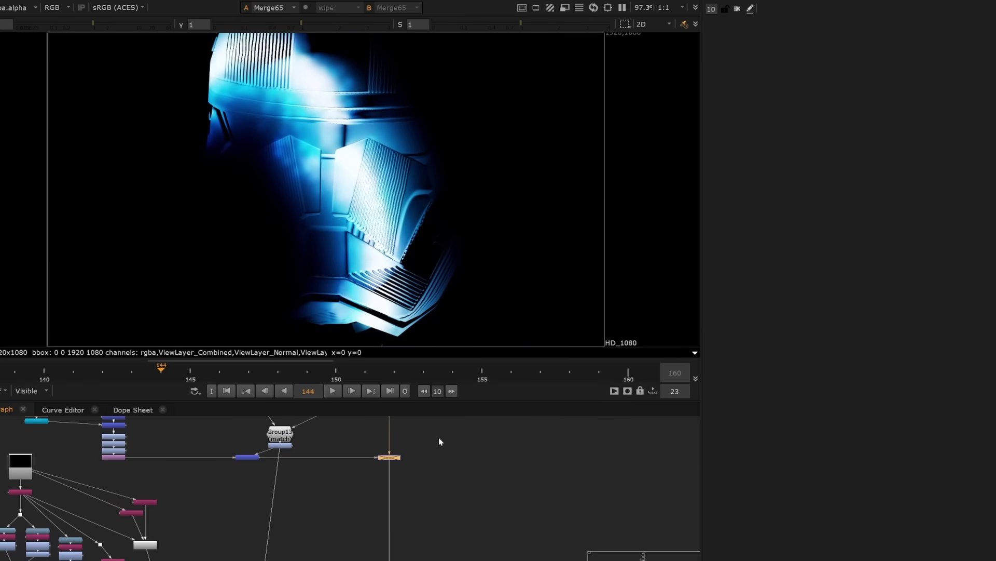
key("d")
key("d")
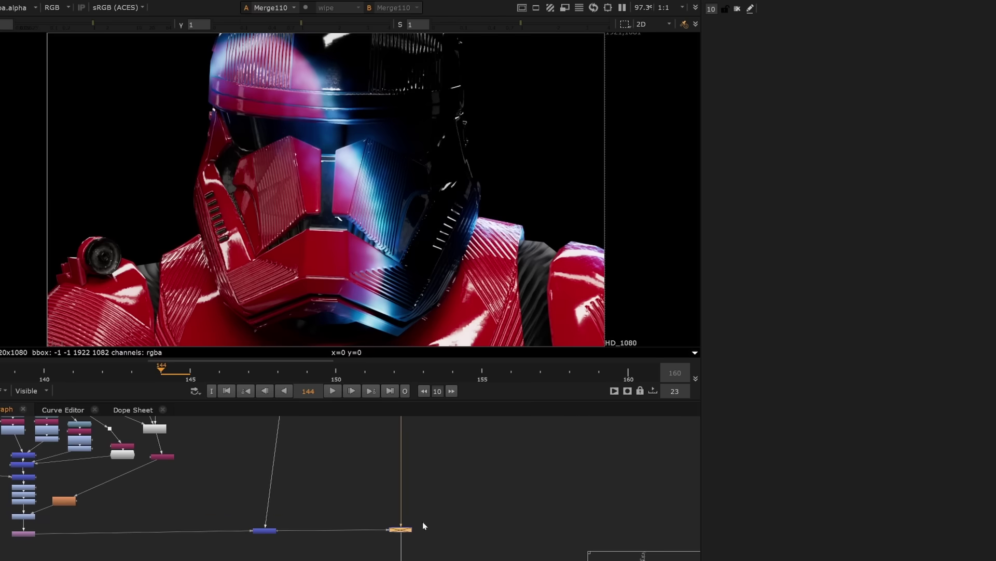
- Re-enable the merge adding the blue helmet glow and view its blue helmet pass alone
key("d")
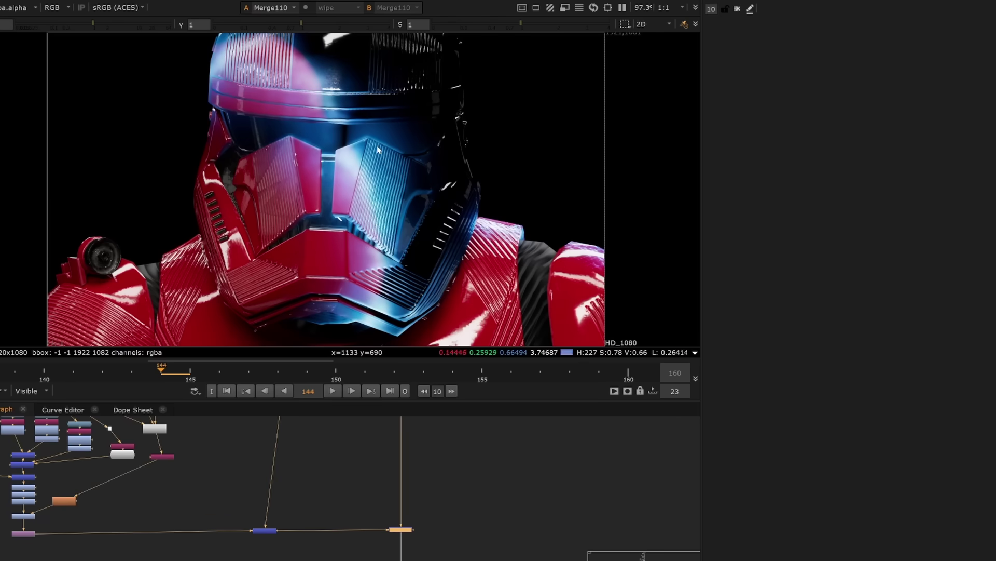
middle_click_drag(117, 505, 336, 487)
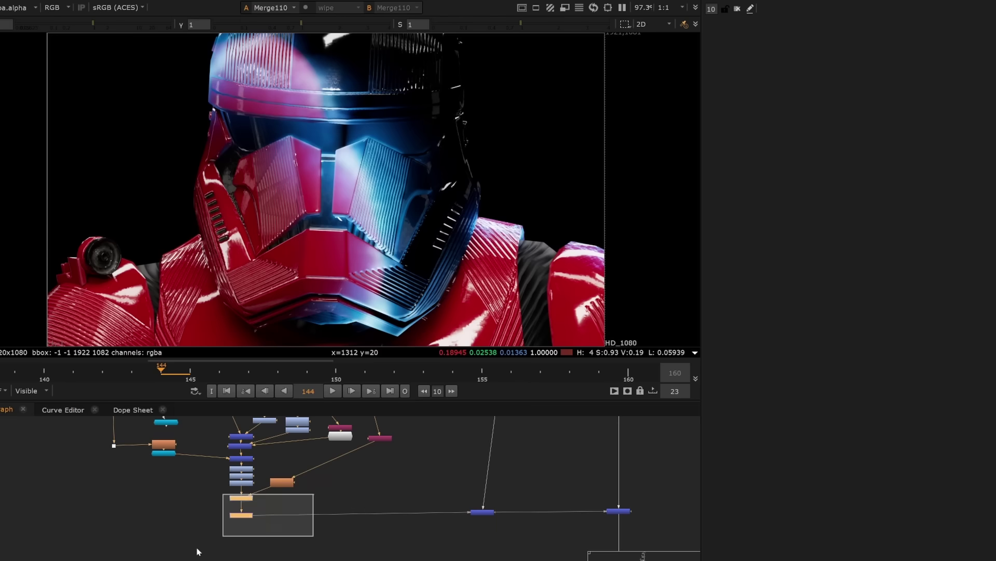
key("1")
- Select the bottom glow-branch node, then the main-line merge node, to check the composite
left_click(264, 511)
scroll(276, 494, "up", 3)
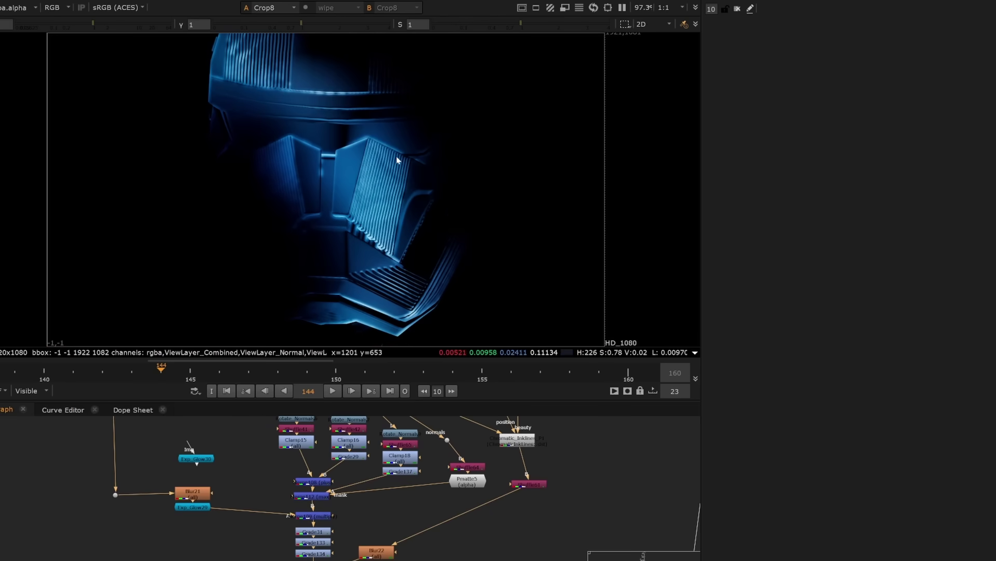
scroll(236, 482, "down", 3)
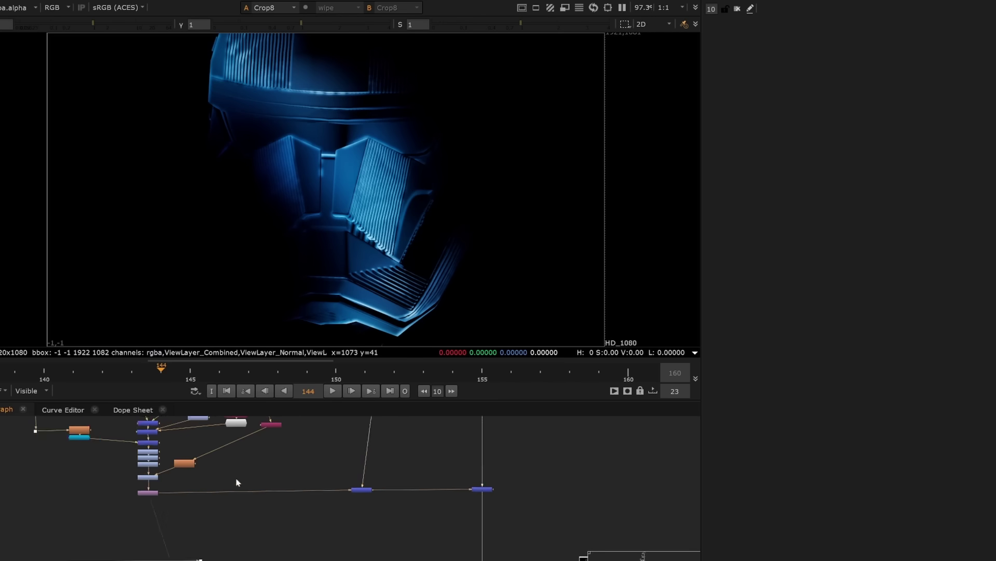
left_click_drag(397, 461, 275, 530)
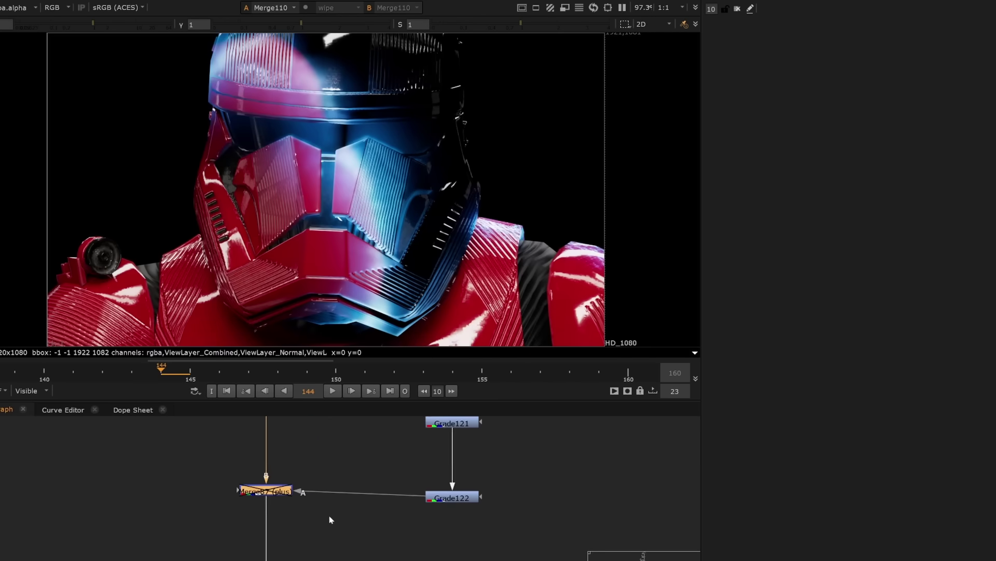
scroll(330, 519, "up", 2)
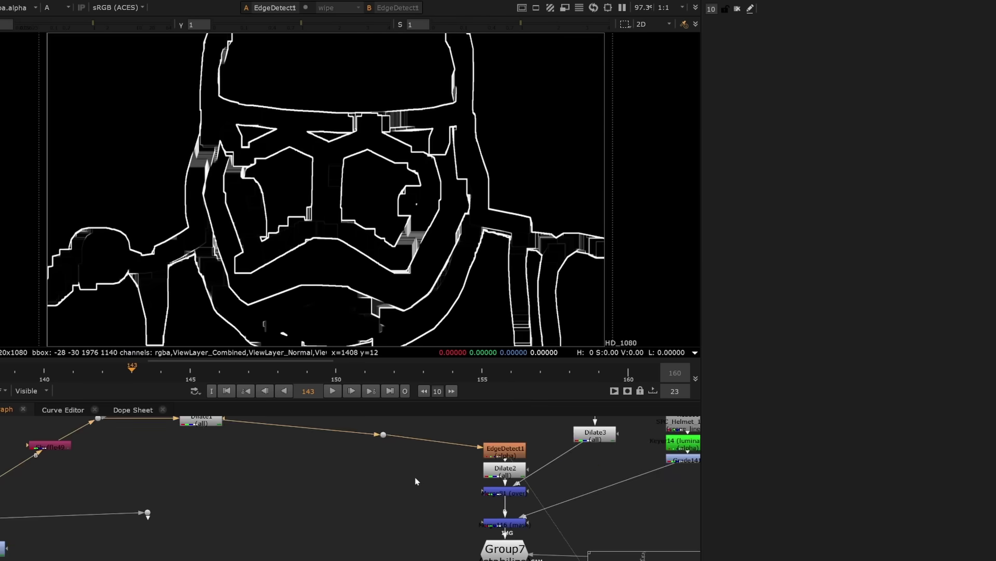
- View the masked cyan edge highlights, enable Merge80 to break them into dots, and fit the frame
scroll(373, 466, "up", 1)
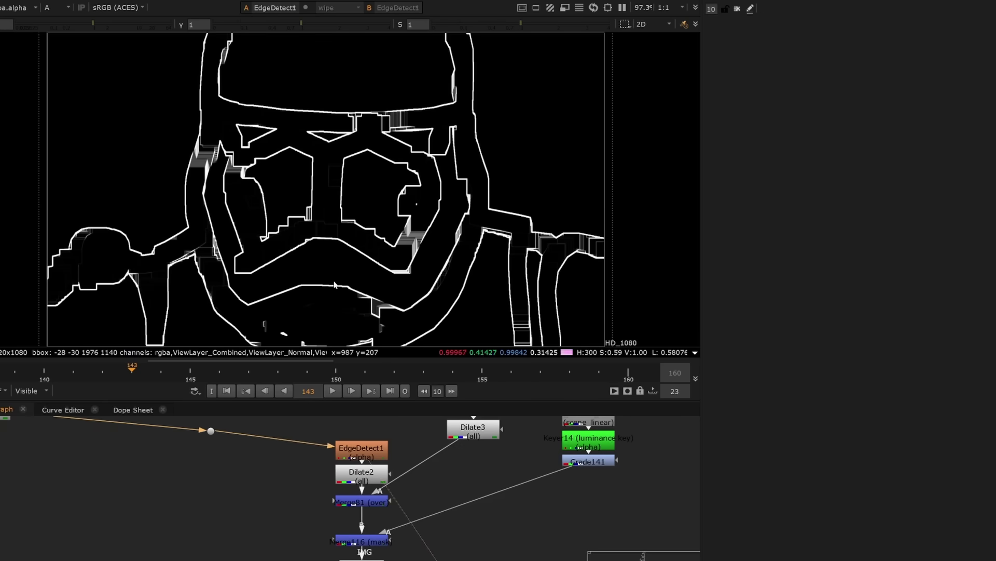
scroll(423, 489, "up", 1)
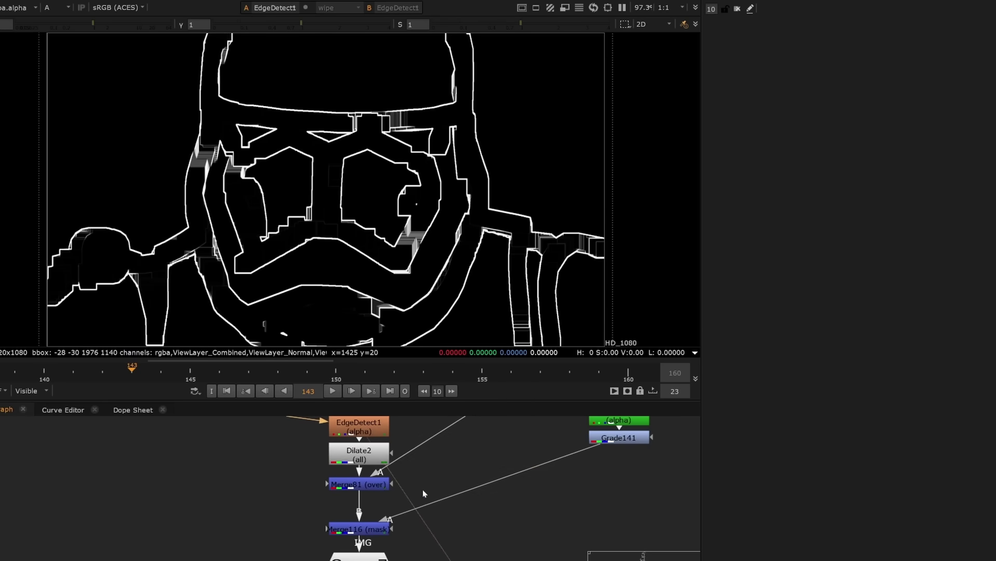
left_click_drag(365, 542, 377, 541)
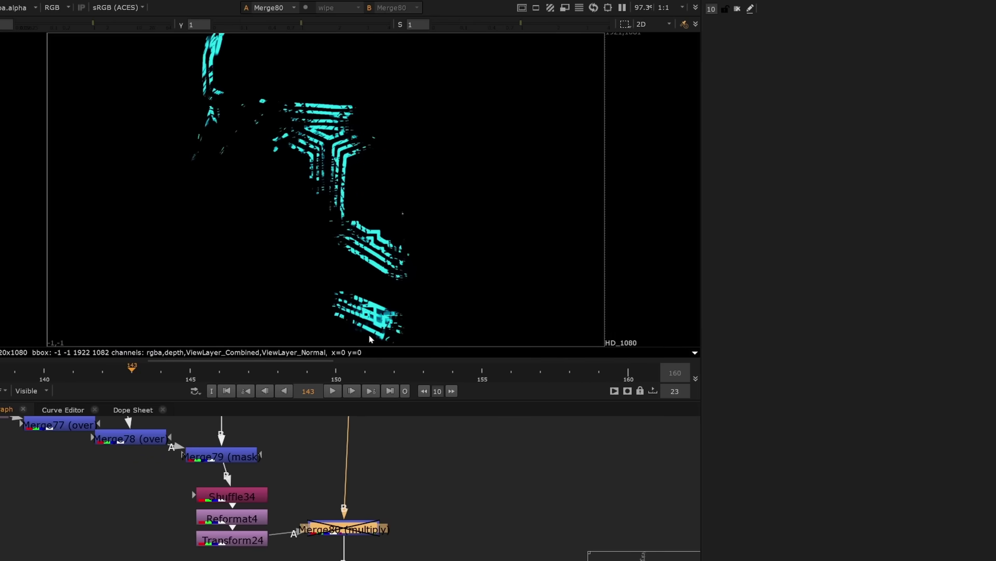
key("d")
left_click(256, 542)
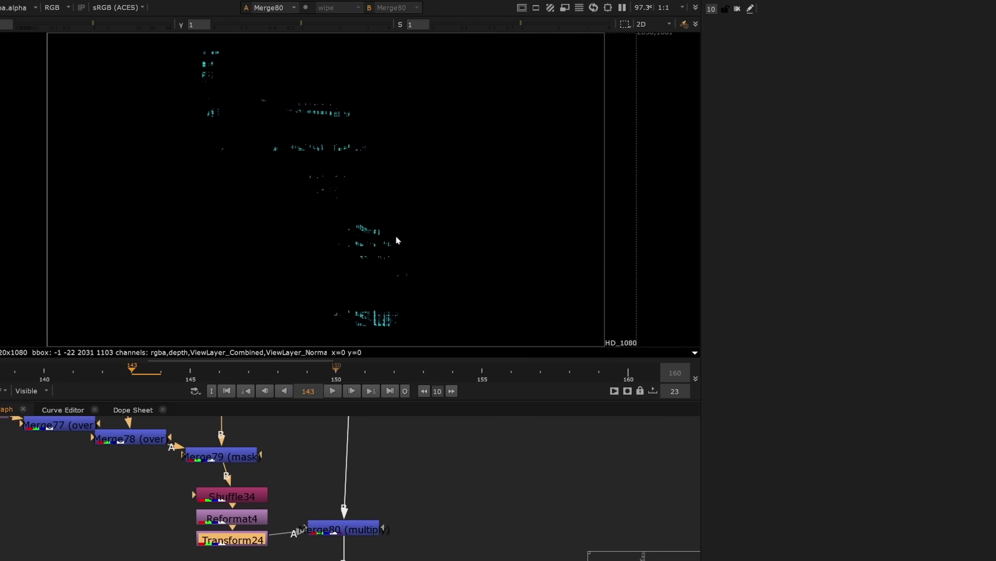
scroll(314, 108, "up", 5)
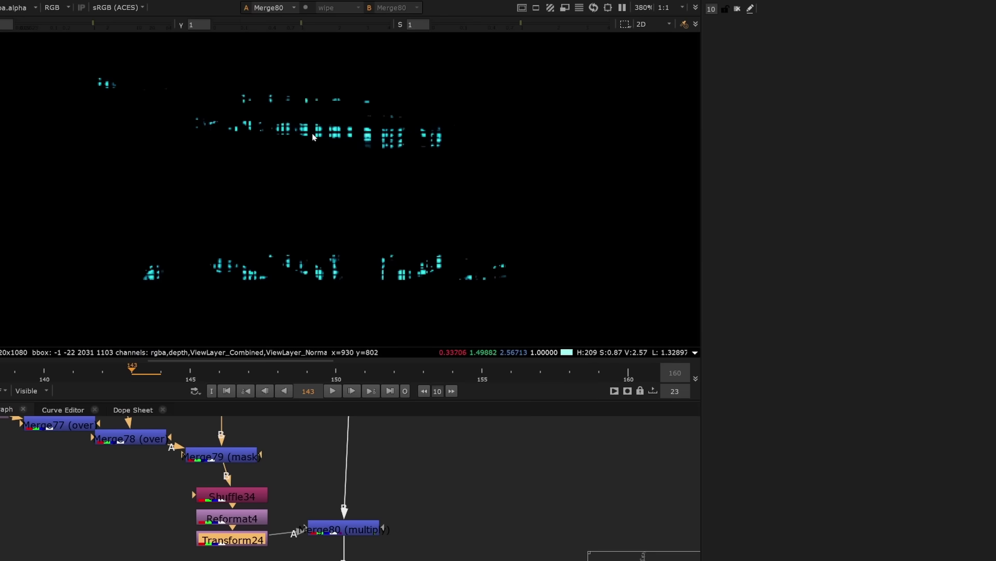
key("f")
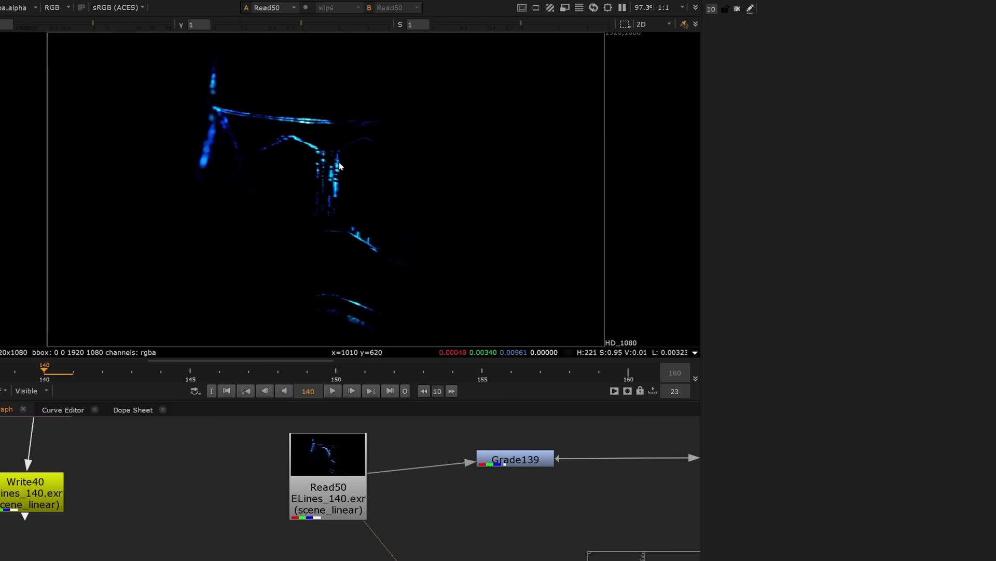
- Zoom the viewer in on the ELines_140.exr edge-line pass
scroll(346, 158, "up", 3)
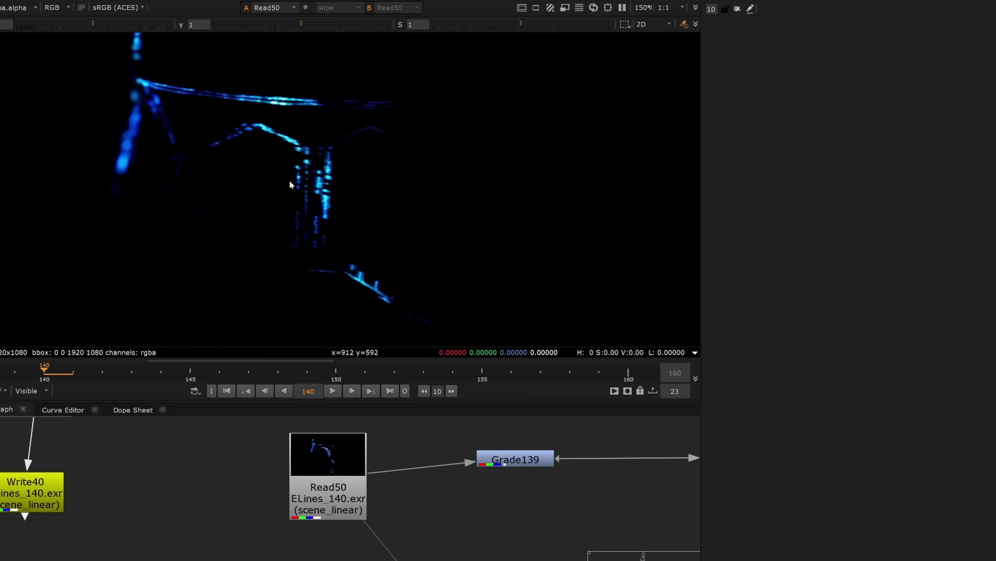
scroll(402, 269, "down", 3)
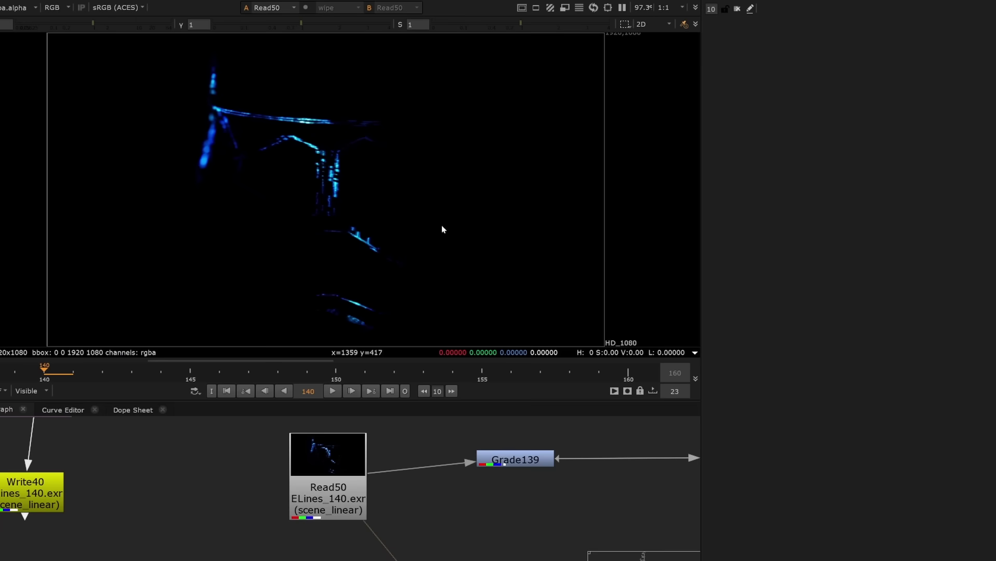
scroll(446, 160, "up", 3)
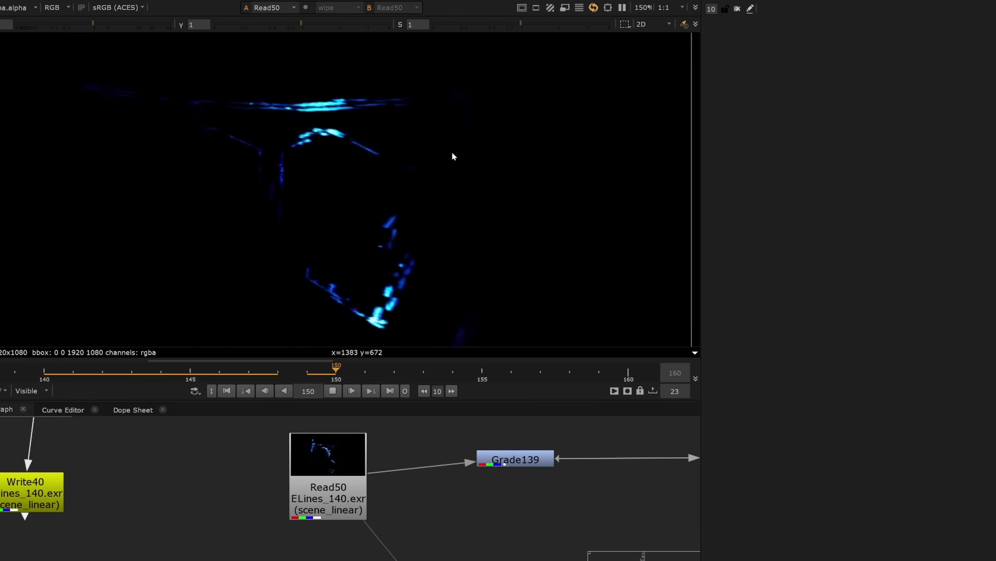